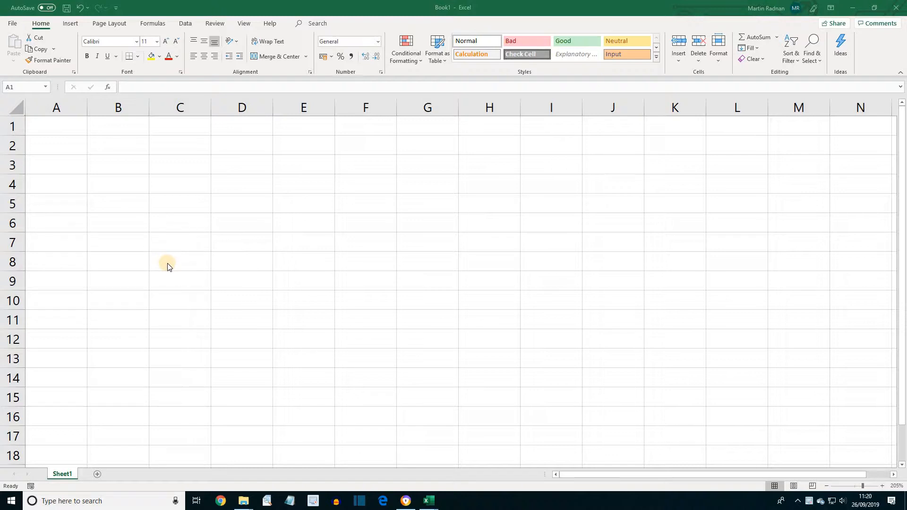
- Create a new workbook from the personal Budget template
click(14, 29)
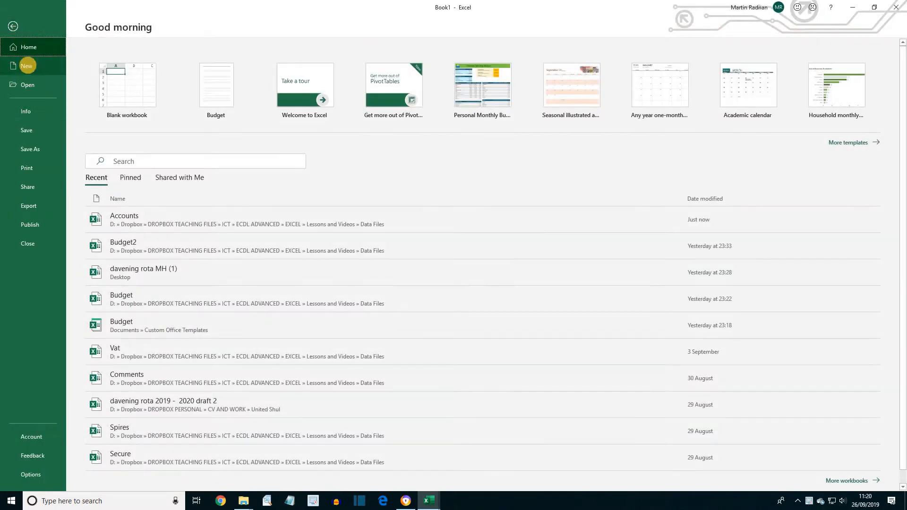
click(27, 65)
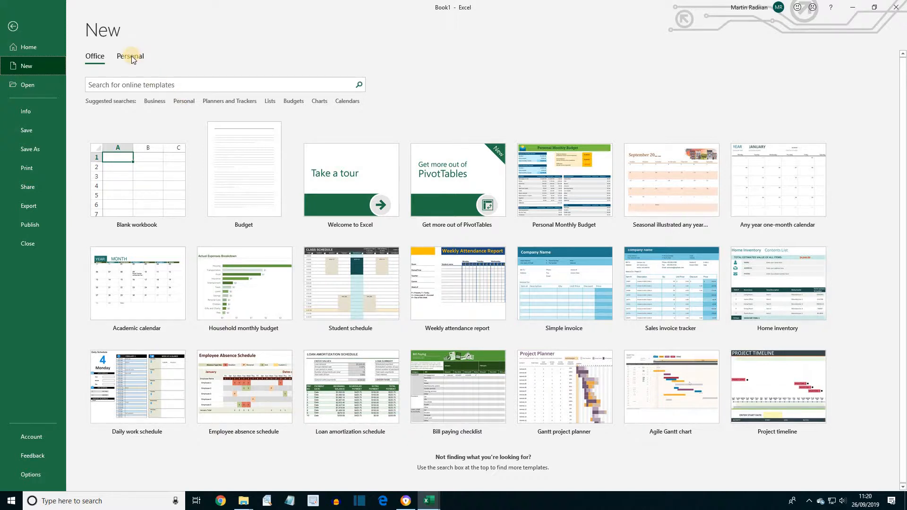
click(131, 57)
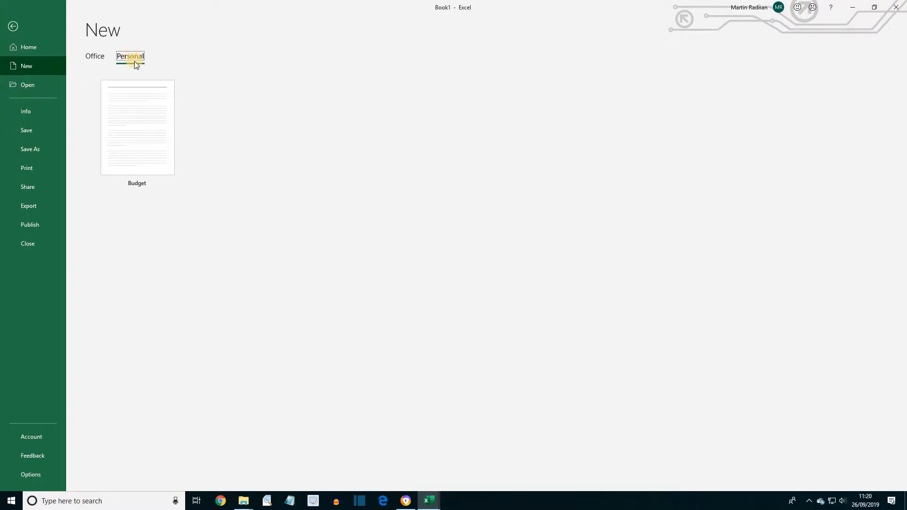
click(141, 139)
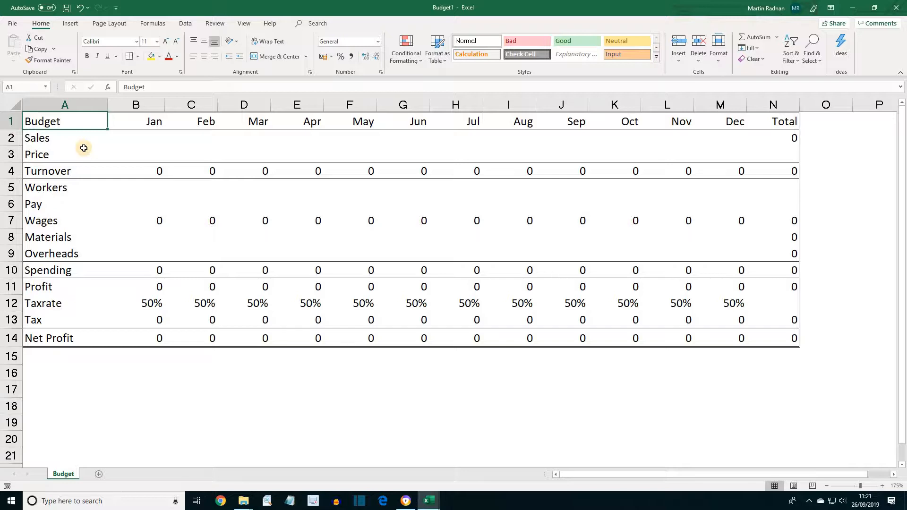
- Set the January tax rate in B12 to 40% and fill it across through December in M12
click(147, 304)
text(40)
drag(165, 311, 753, 323)
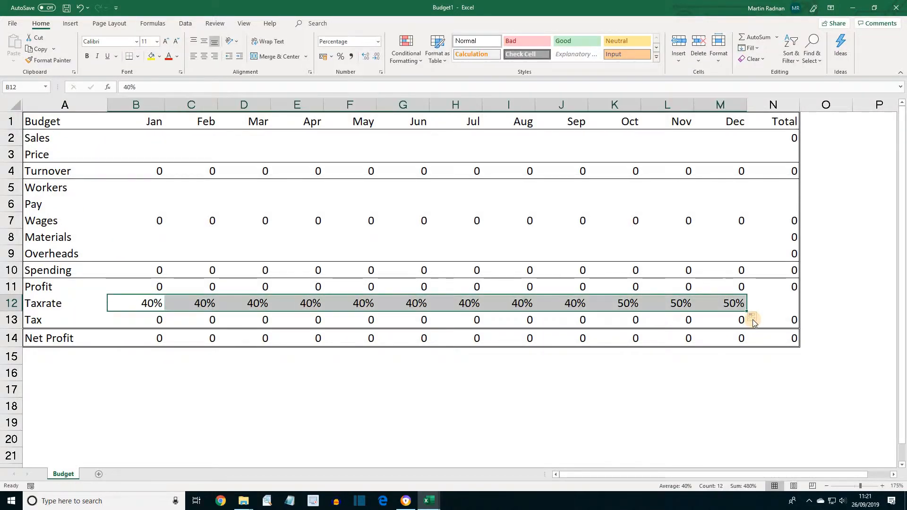
click(120, 308)
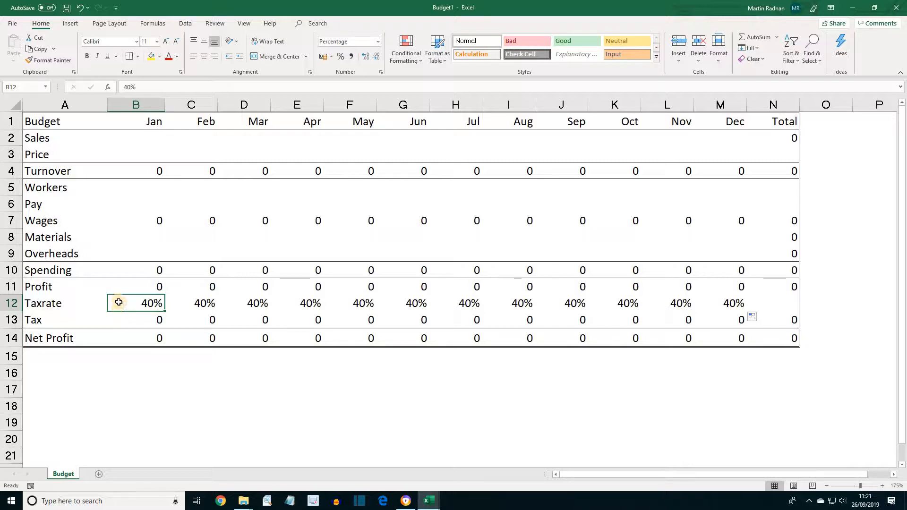
- Change the Budget sheet's page orientation to landscape
click(109, 23)
click(107, 61)
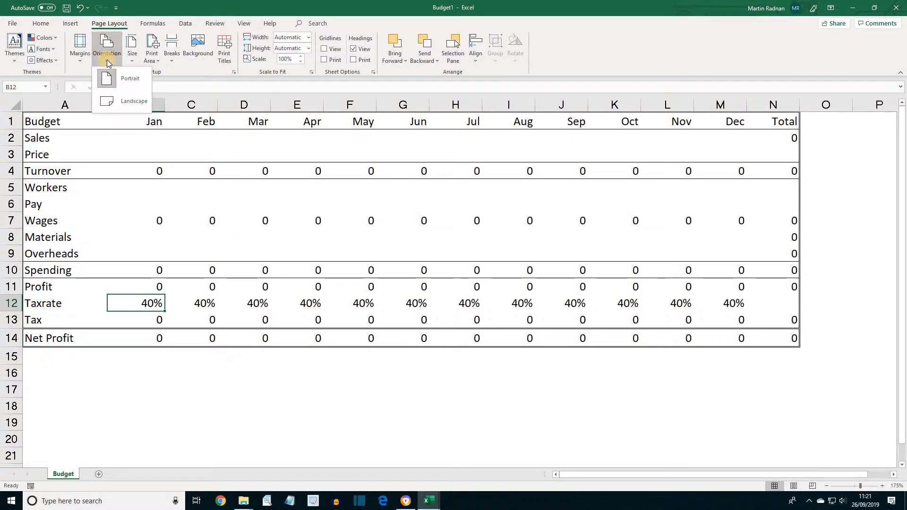
click(136, 104)
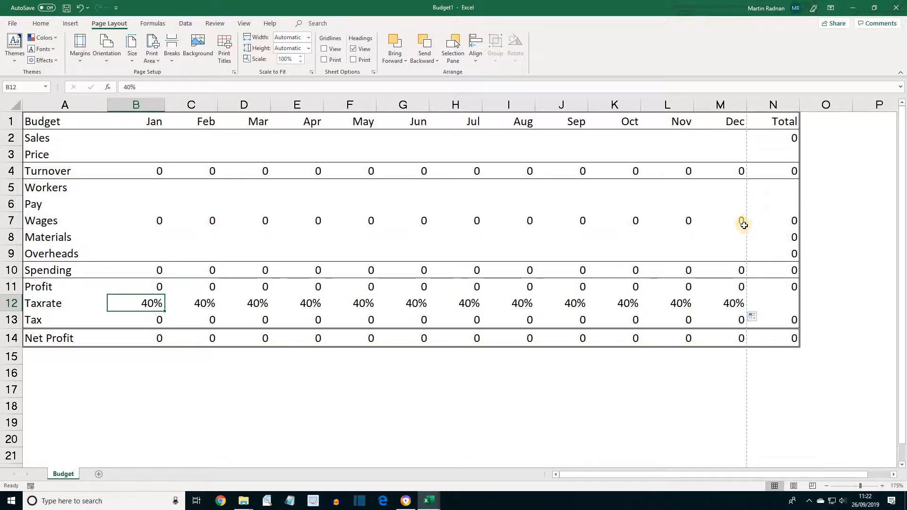
- Set the print scaling to Fit Sheet on One Page and return to the worksheet
click(722, 155)
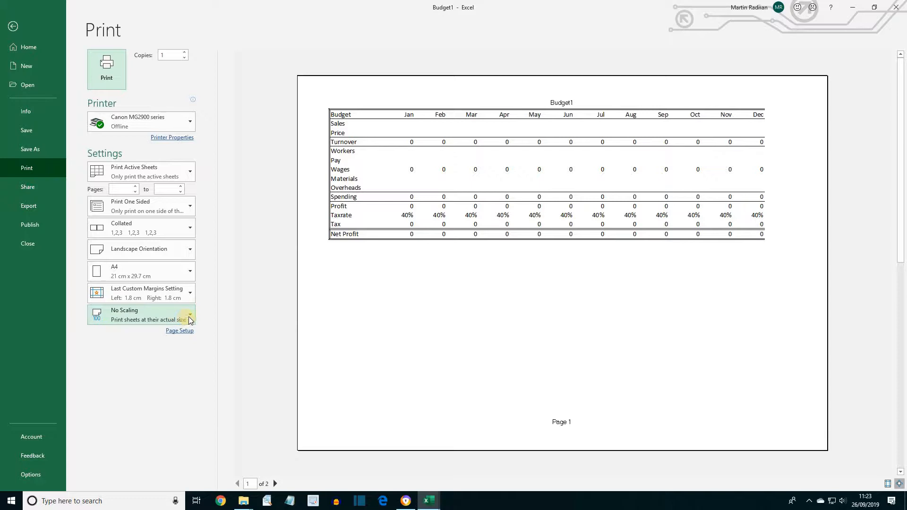
click(189, 316)
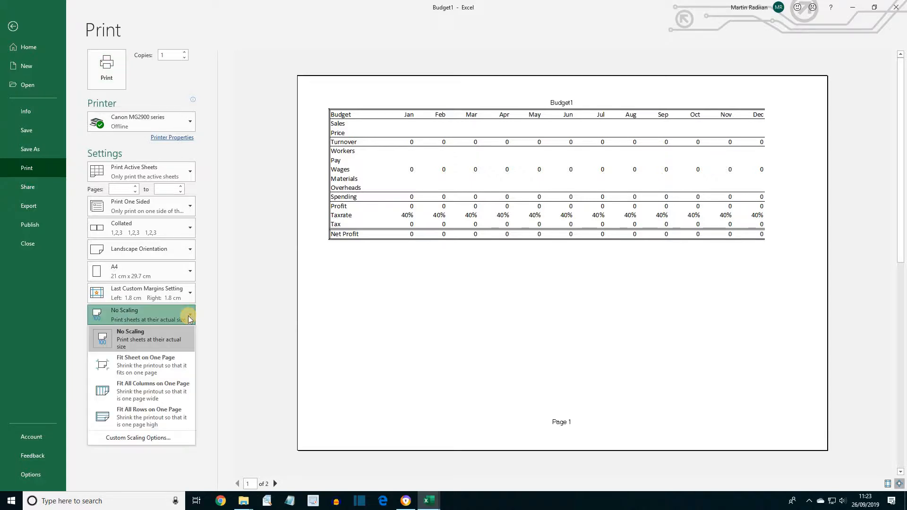
click(163, 367)
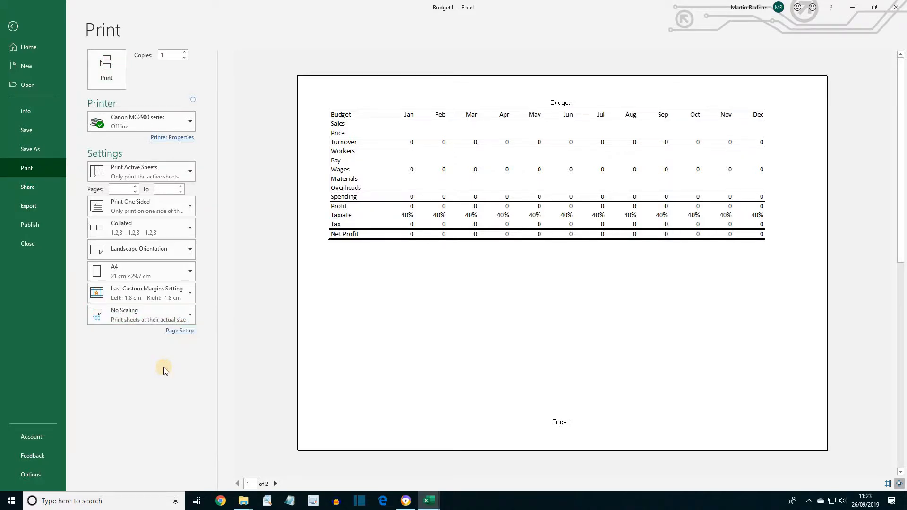
click(13, 27)
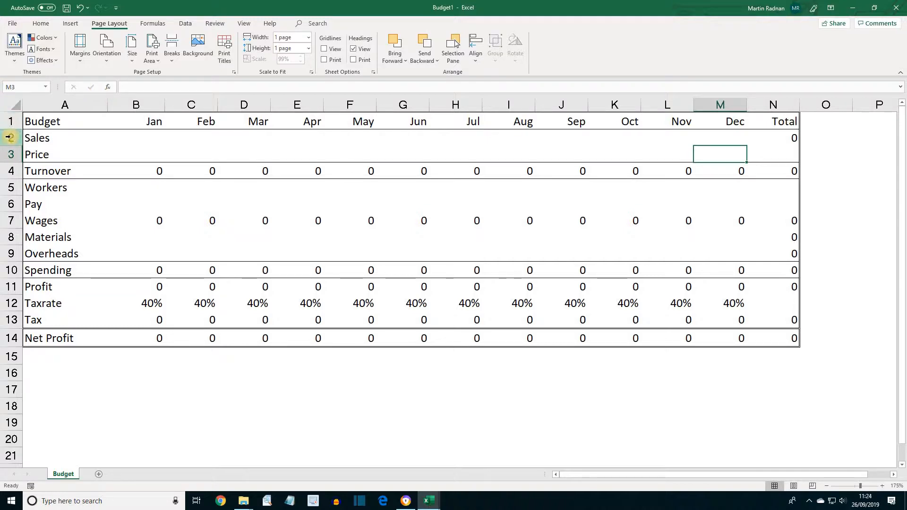
- Format the Sales and Price rows (2 and 3) as Currency with the £ symbol and 2 decimal places
drag(10, 137, 12, 154)
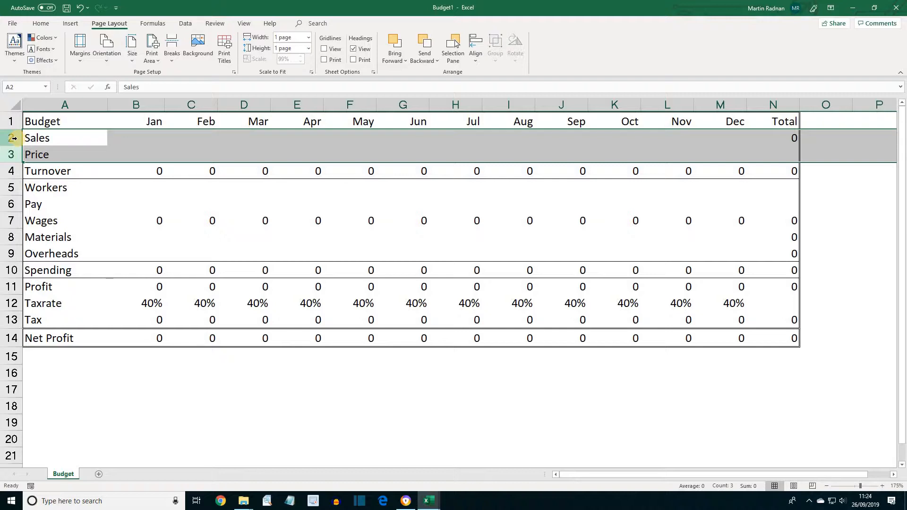
right_click(15, 138)
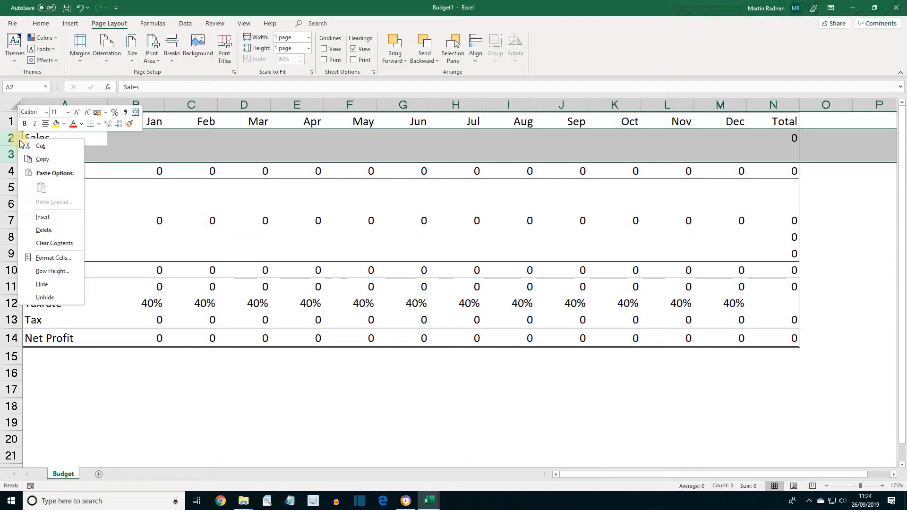
click(56, 259)
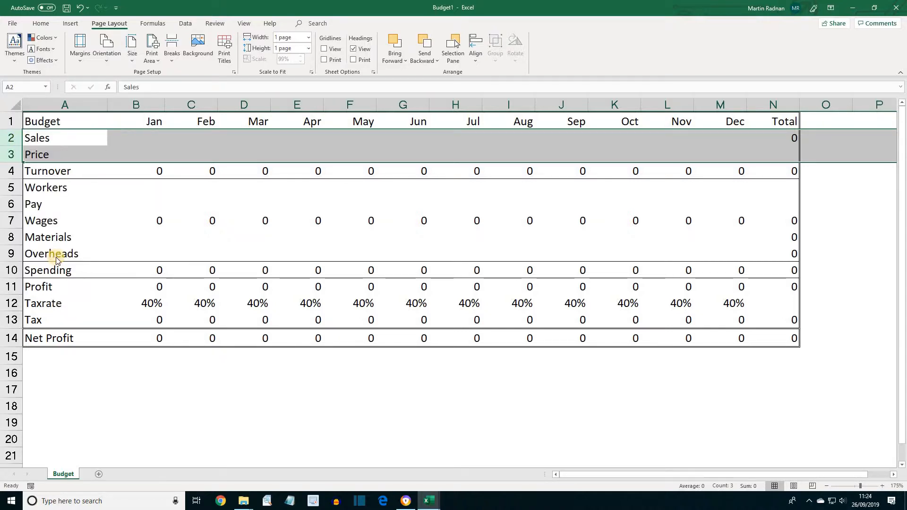
drag(69, 118, 311, 118)
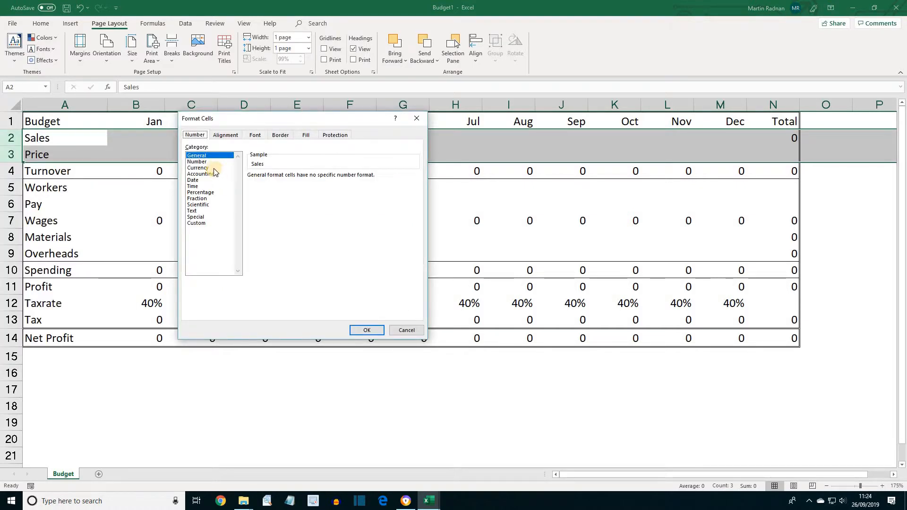
click(213, 168)
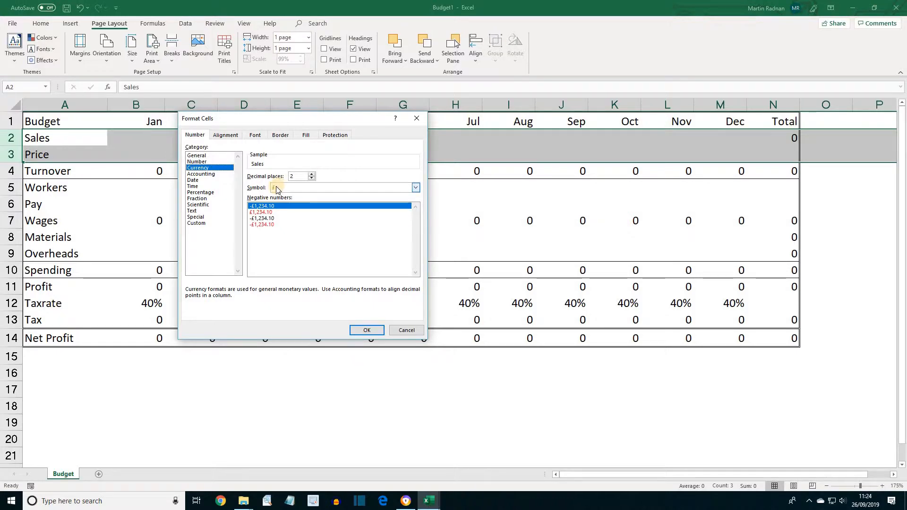
click(368, 330)
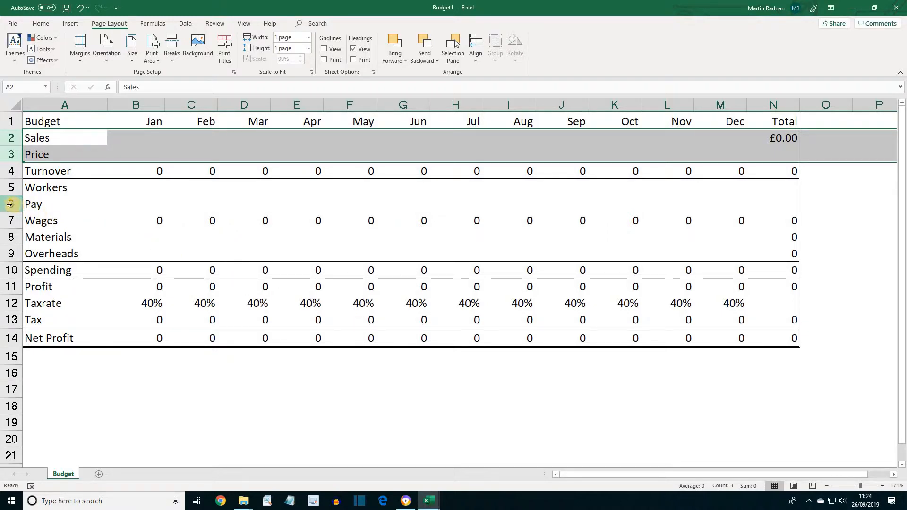
- Format rows 6 to 11, Pay through Profit, as Currency with the £ symbol and 2 decimal places
drag(11, 204, 16, 286)
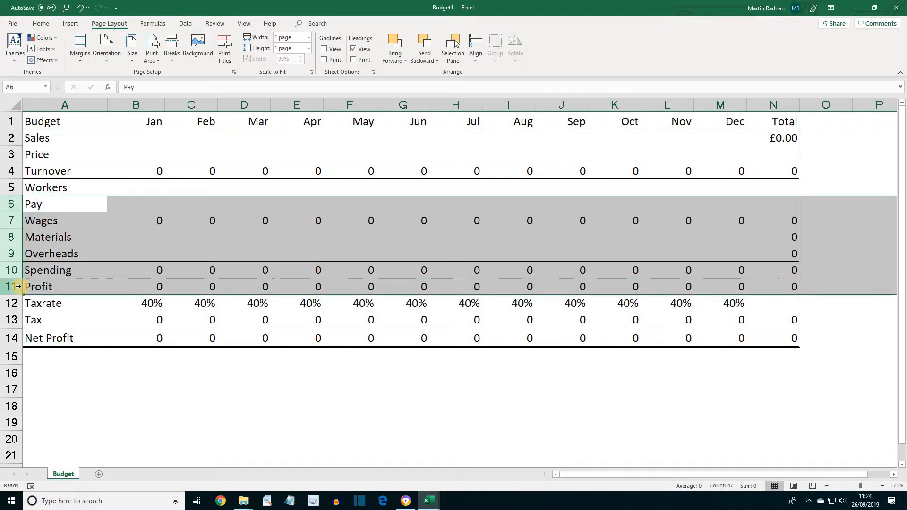
right_click(137, 238)
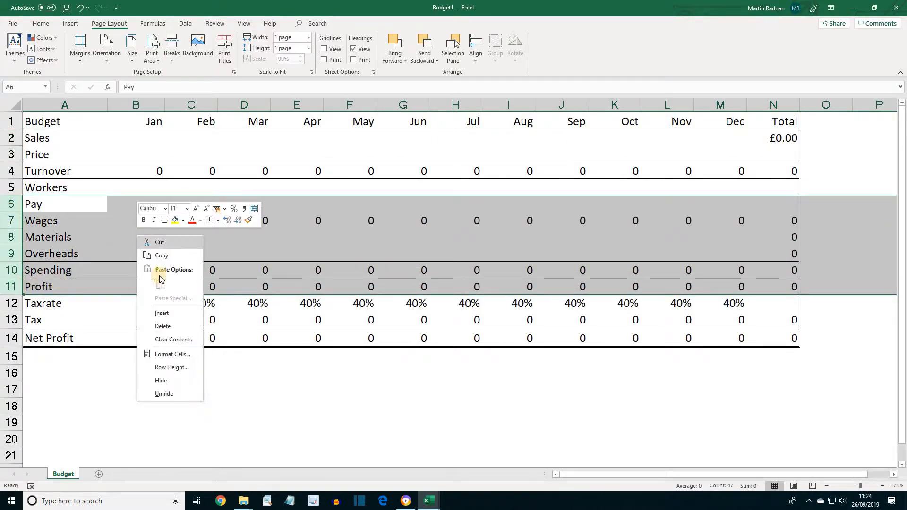
click(179, 355)
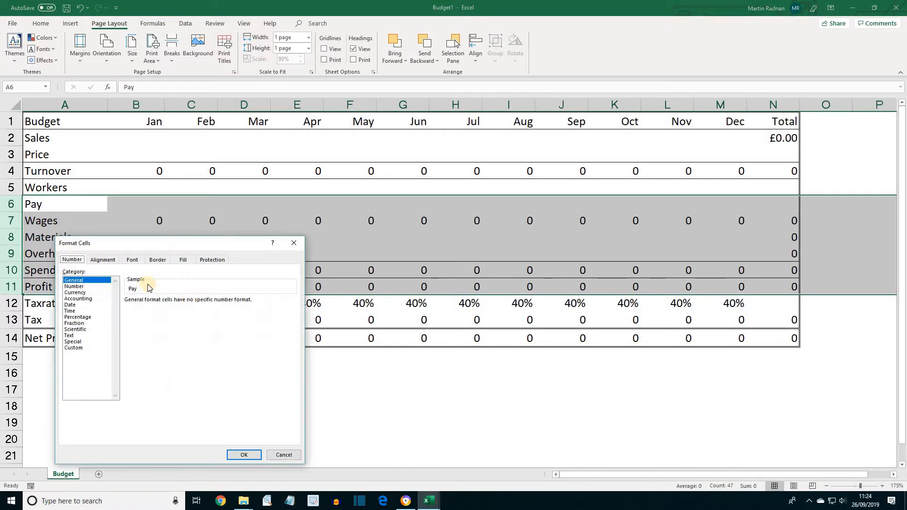
click(90, 294)
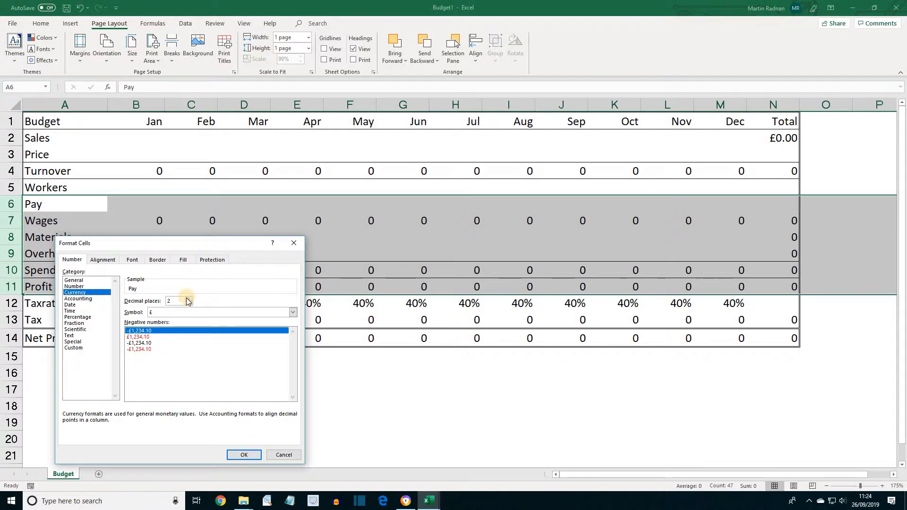
click(244, 455)
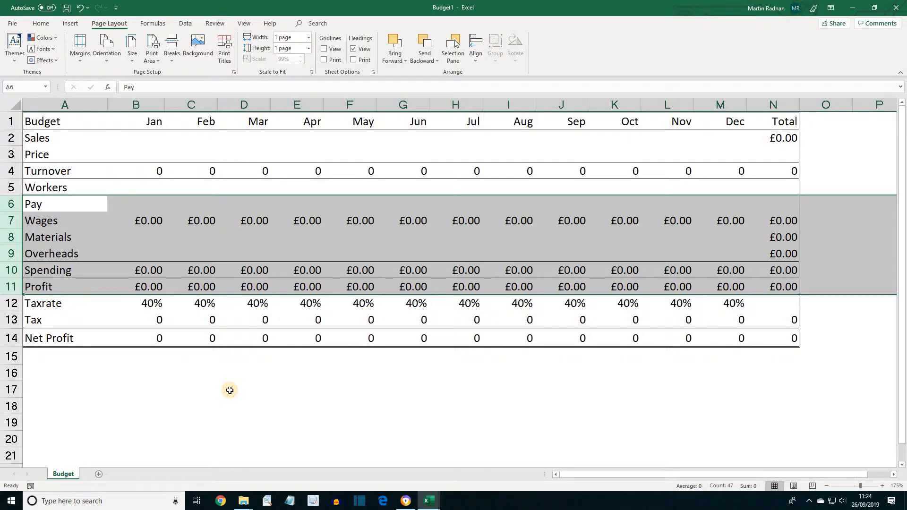
- Format the Tax and Net Profit rows (13 and 14) as Currency with 2 decimal places and no symbol
click(14, 326)
drag(14, 326, 12, 338)
right_click(13, 338)
click(51, 440)
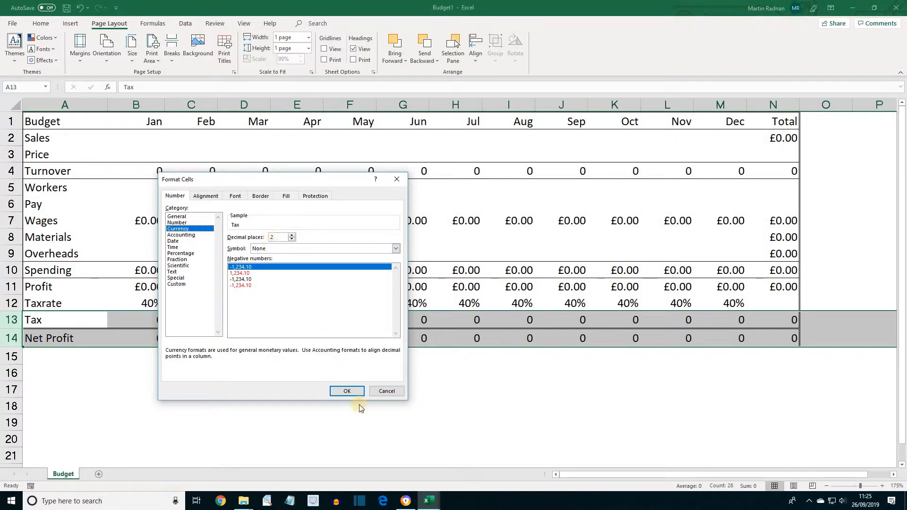
click(353, 390)
click(327, 378)
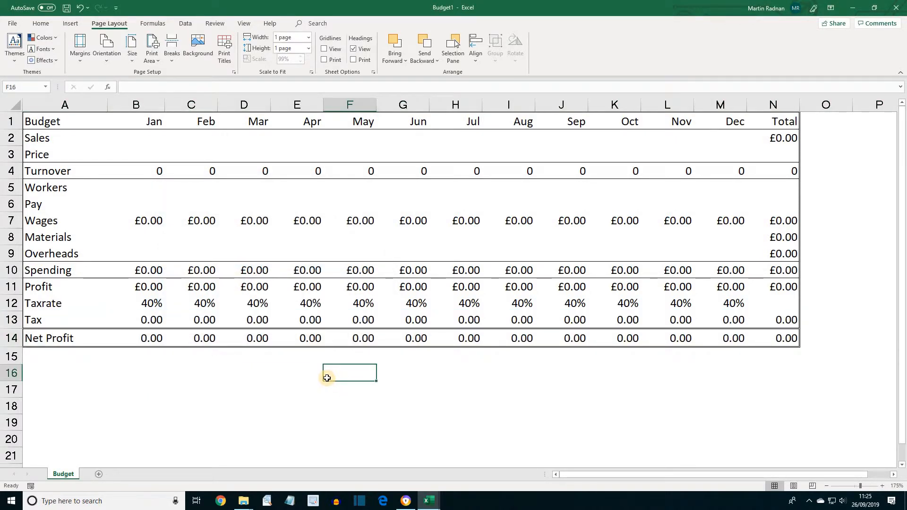
- Begin saving the workbook under a new file type, choosing Excel Template as the format
click(12, 23)
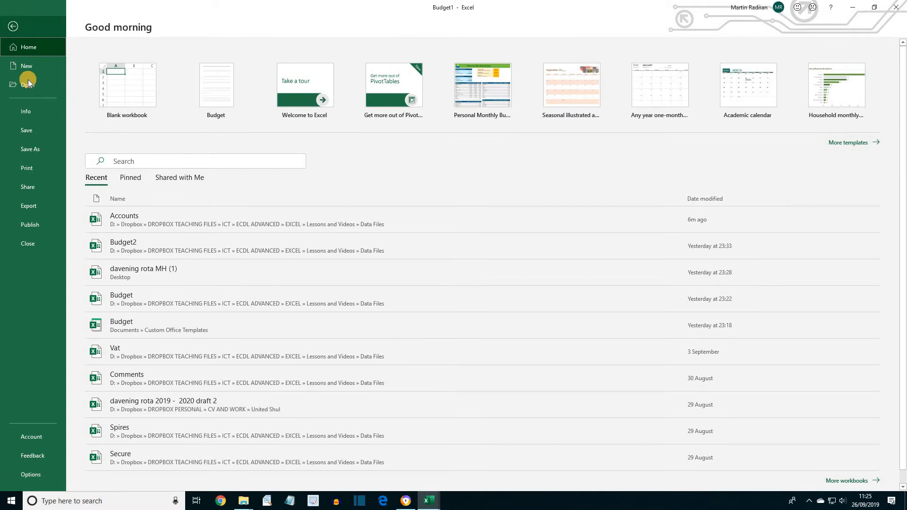
click(40, 149)
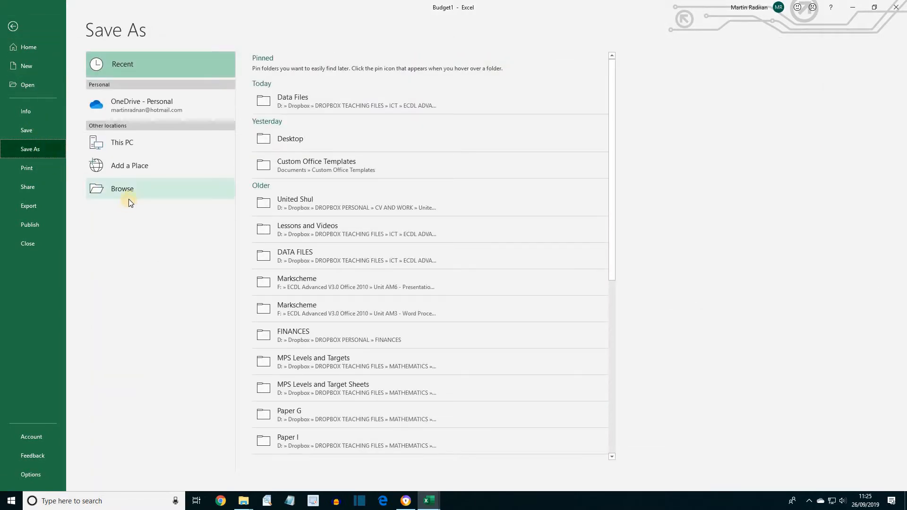
click(141, 191)
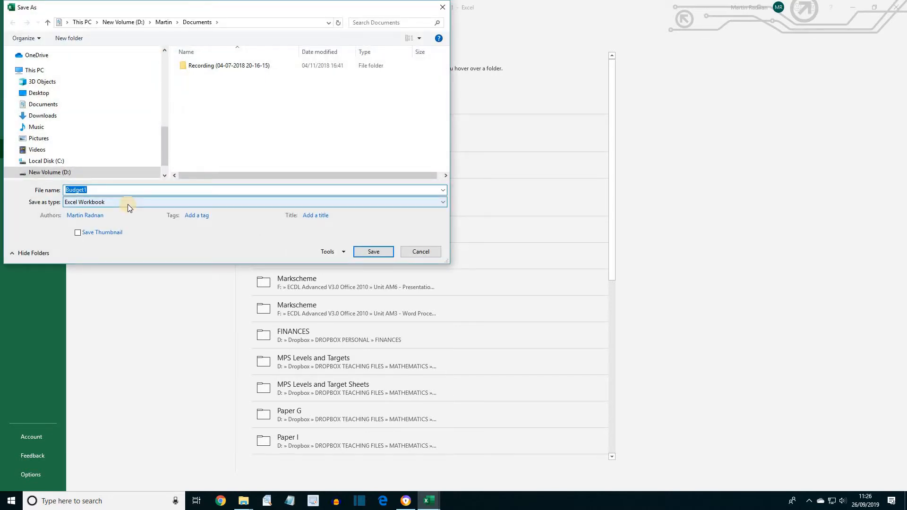
click(443, 203)
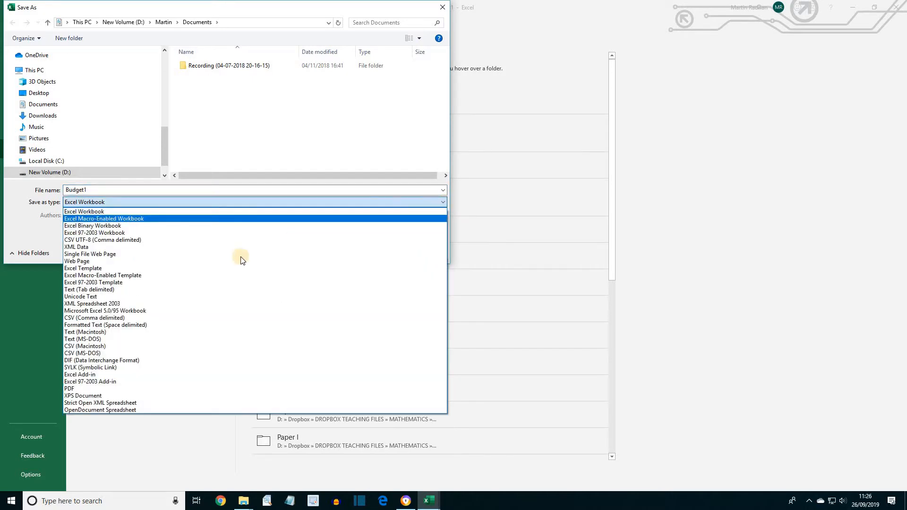
click(213, 269)
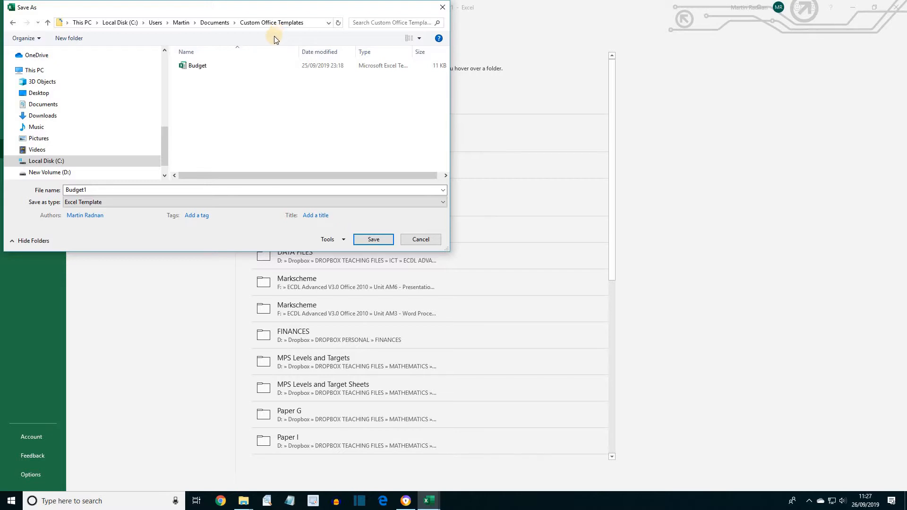
- Name the template Budget and save it in Custom Office Templates, replacing the existing file
click(105, 191)
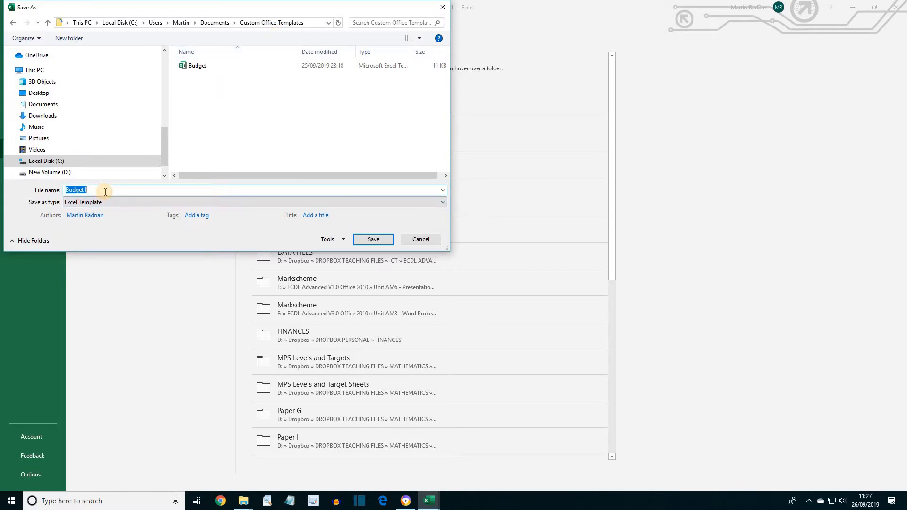
click(106, 191)
key(BackSpace)
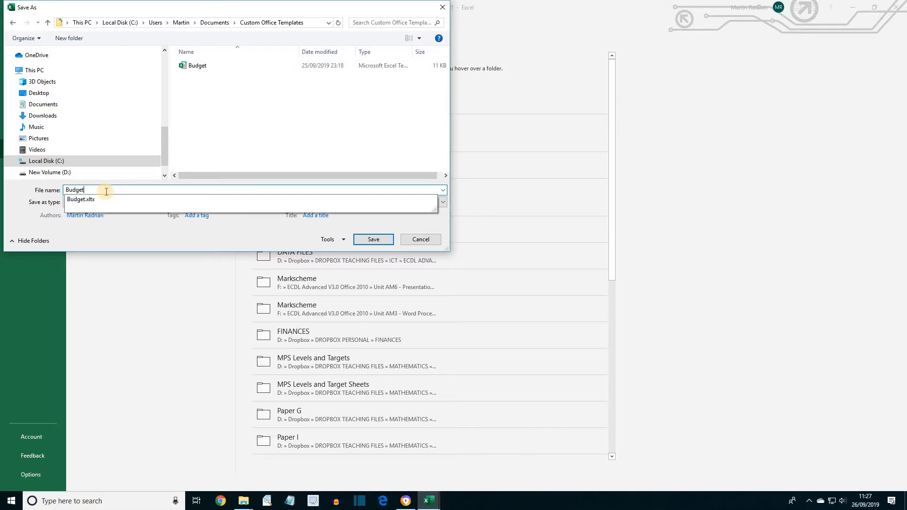
click(369, 241)
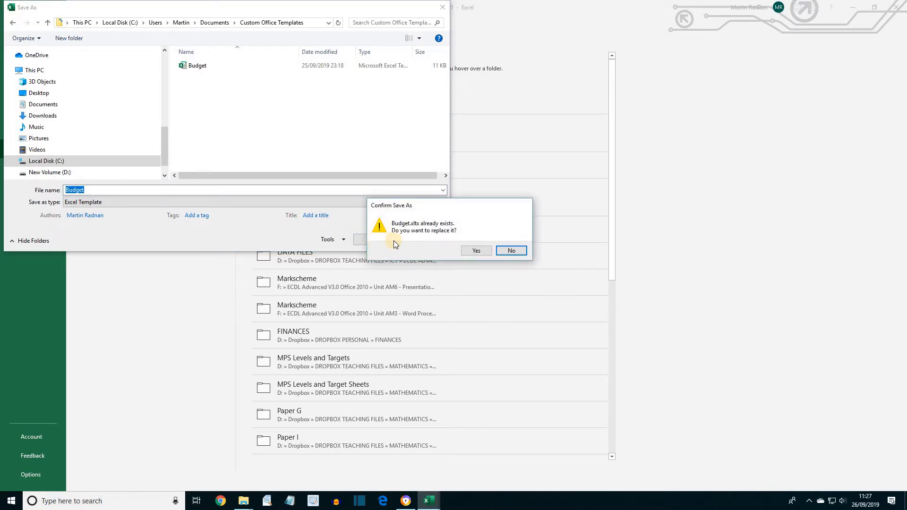
click(475, 251)
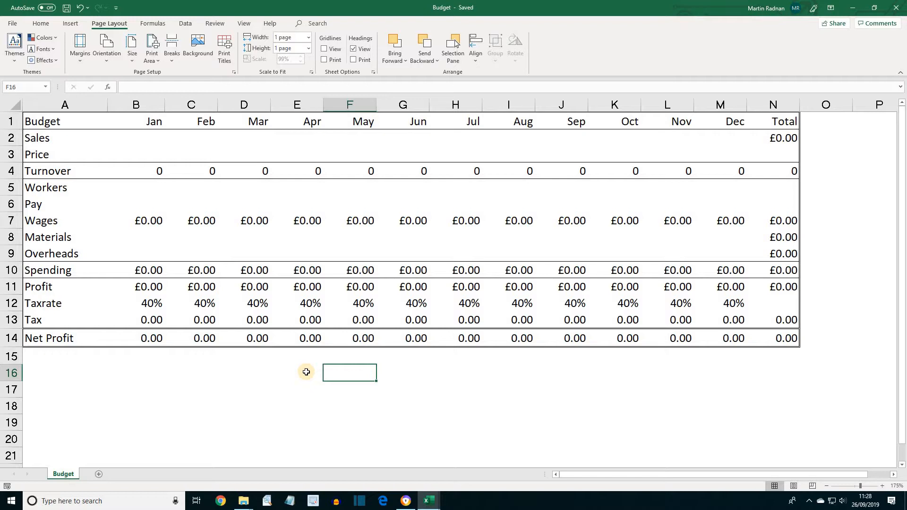
- Close the saved Budget template and create a new workbook from the personal Budget template
click(13, 23)
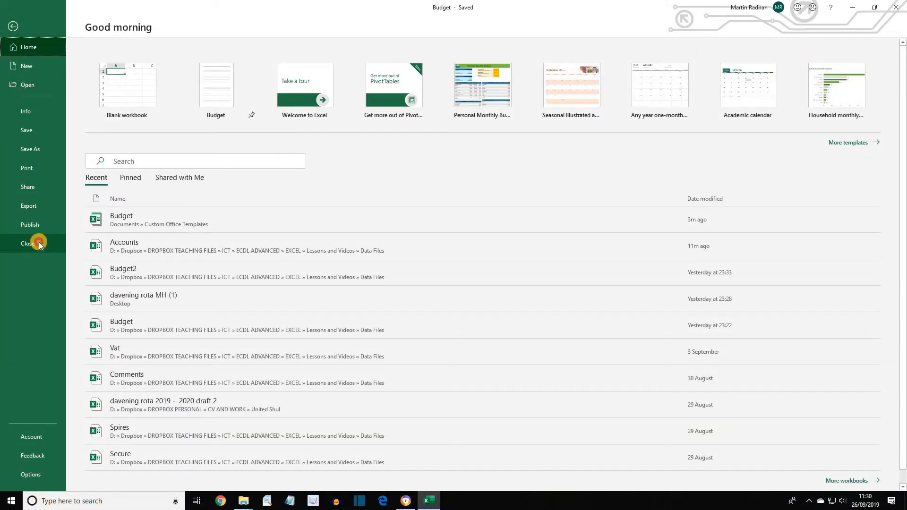
click(39, 242)
click(11, 22)
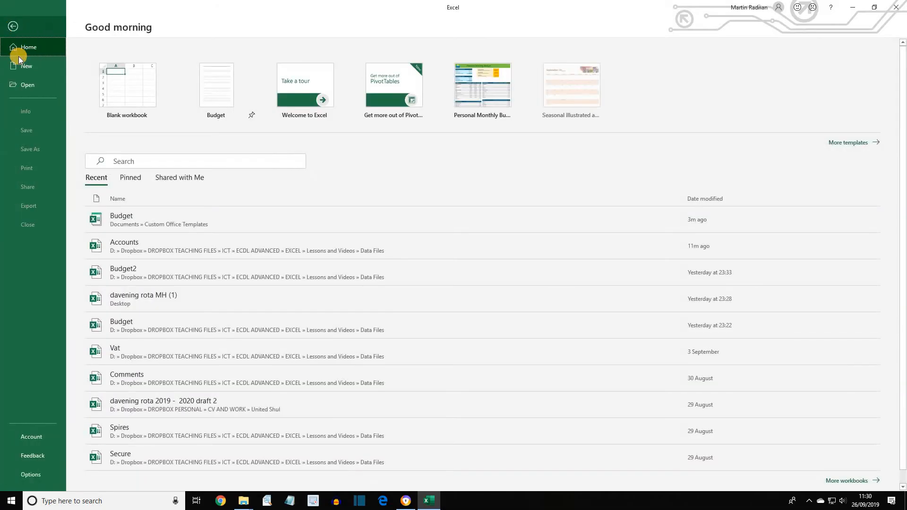
click(26, 66)
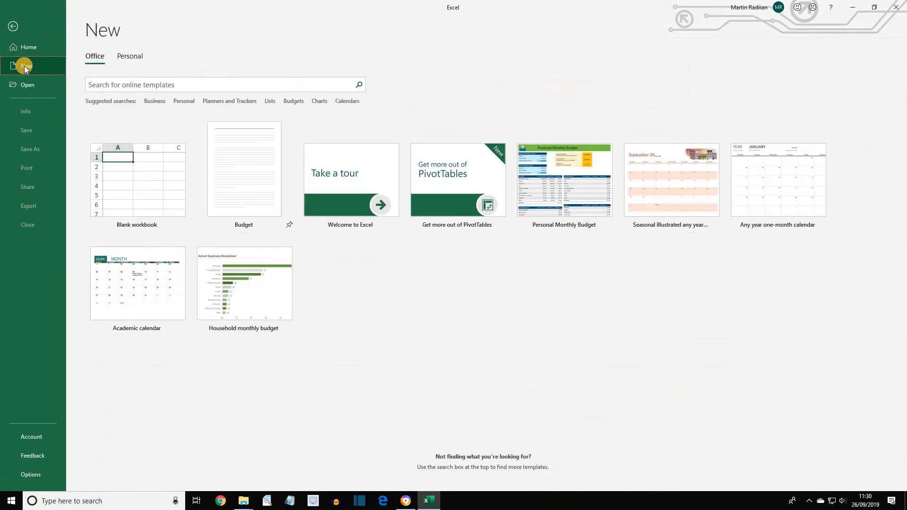
click(136, 55)
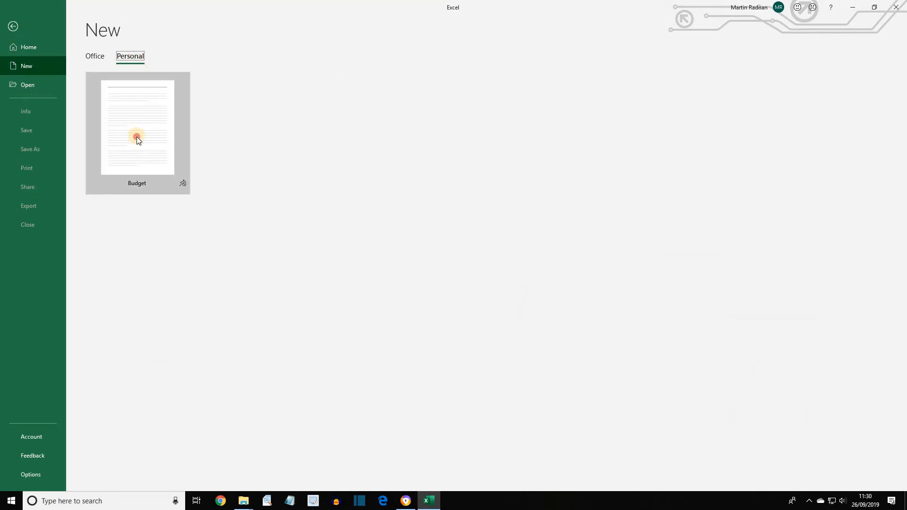
click(137, 137)
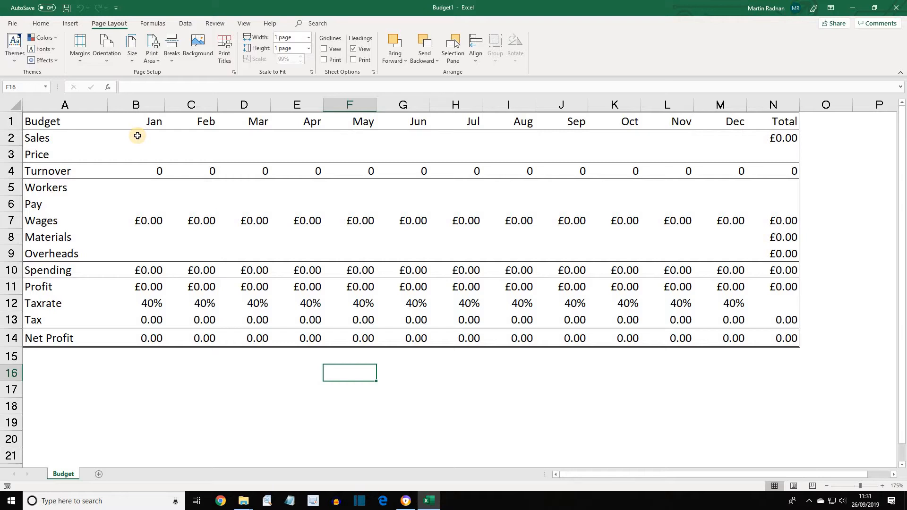
- Close the new workbook without saving and browse for files to open in the Custom Office Templates folder
click(12, 25)
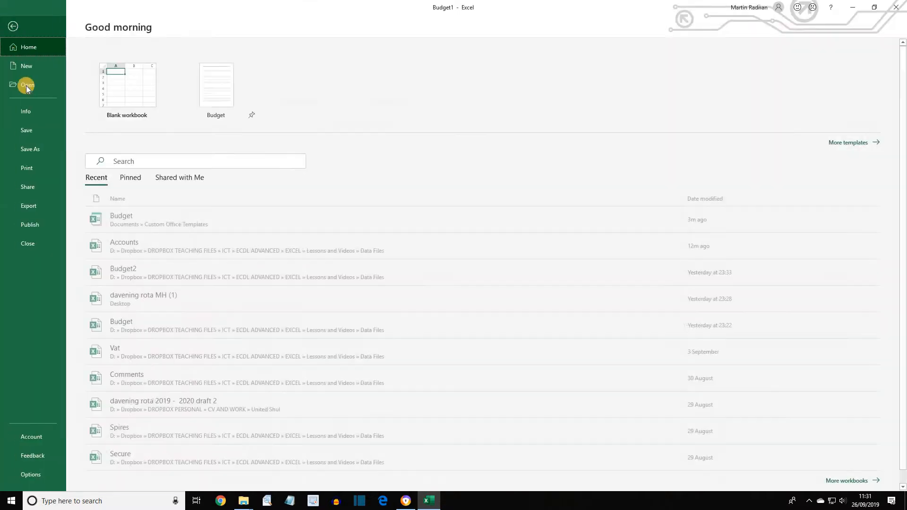
click(34, 246)
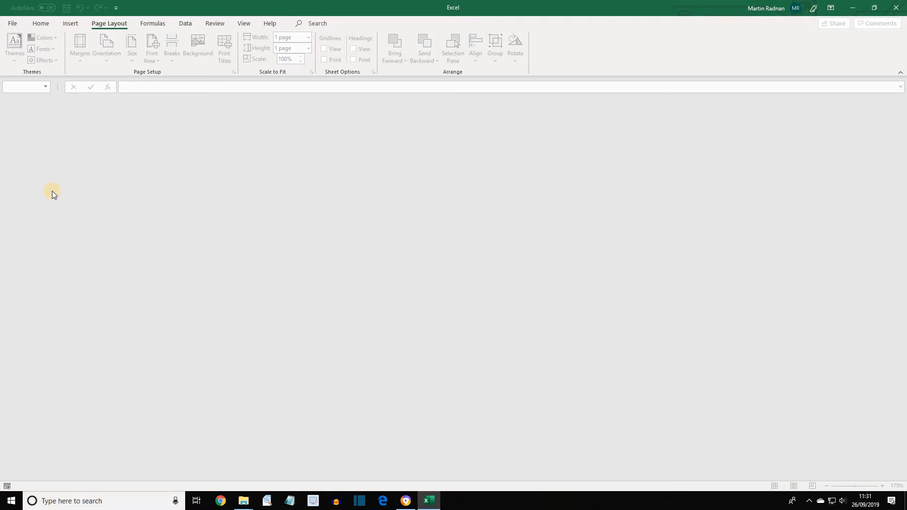
click(14, 24)
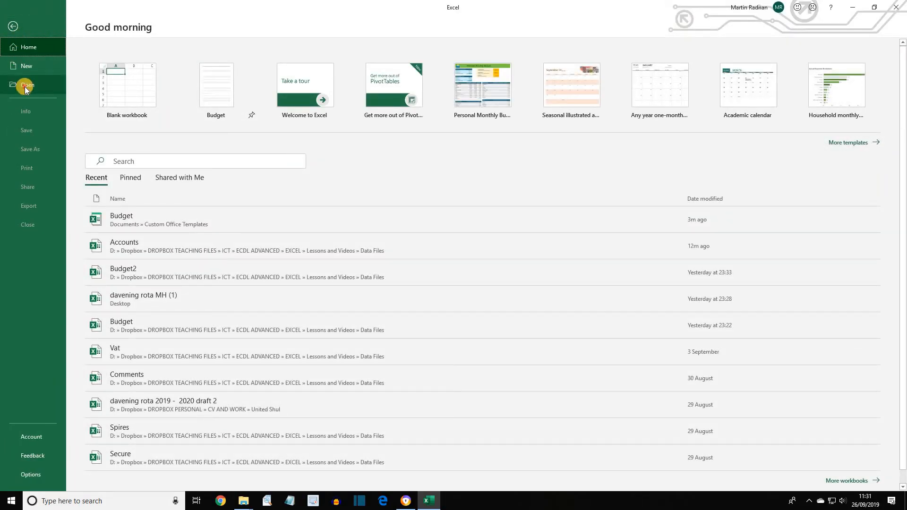
click(25, 86)
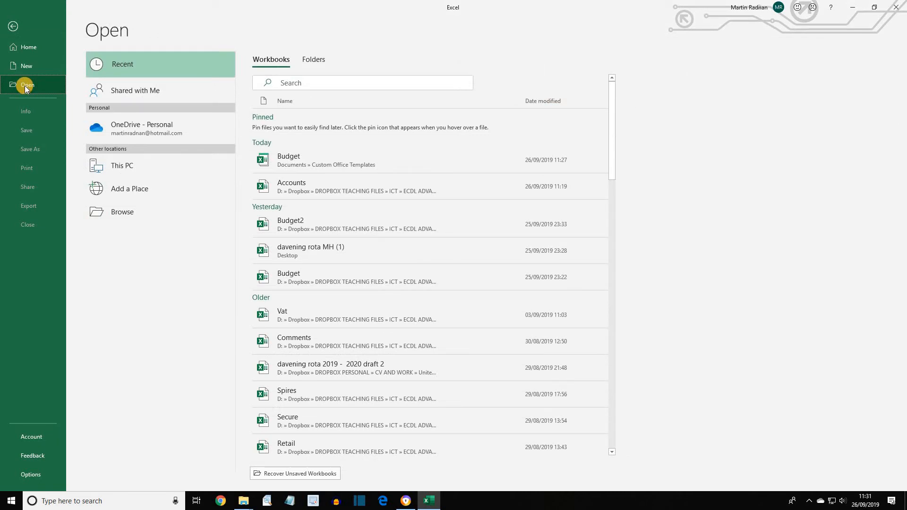
click(122, 211)
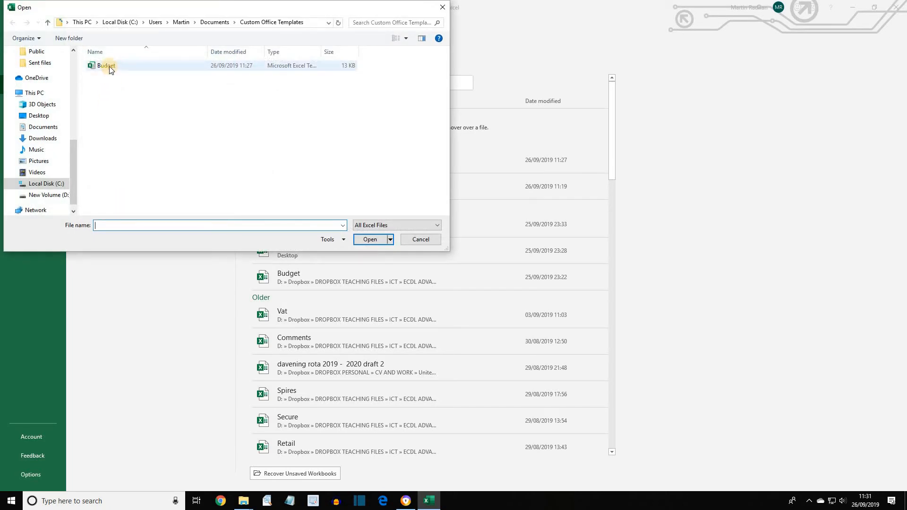
- Delete the Budget template file from Custom Office Templates to the Recycle Bin, and leave the file browser without opening anything
click(109, 68)
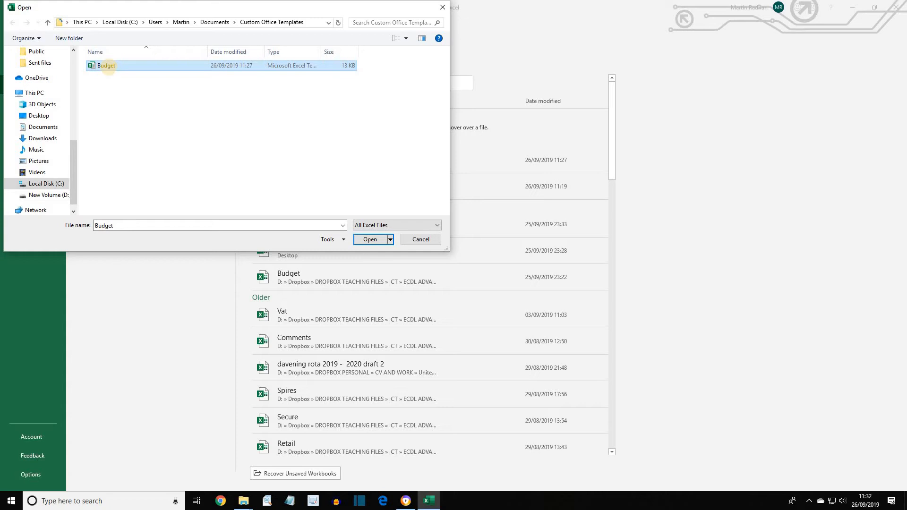
click(32, 40)
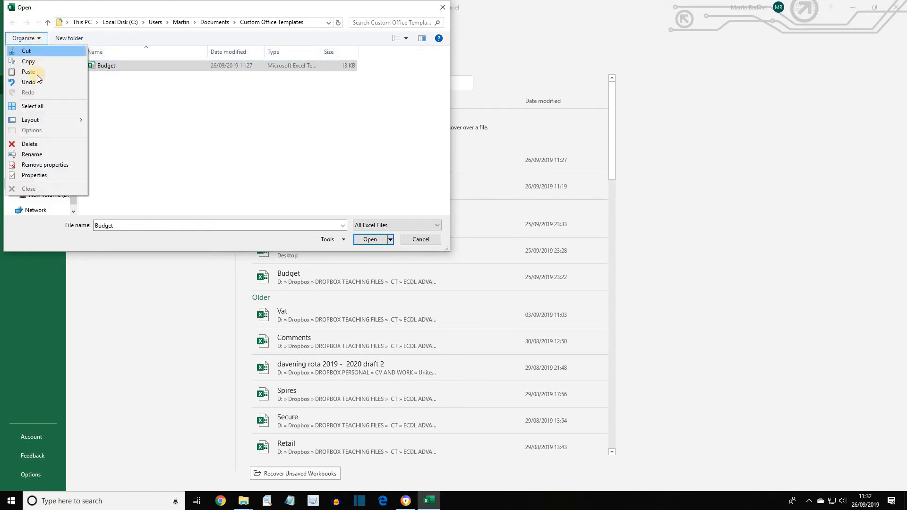
click(42, 146)
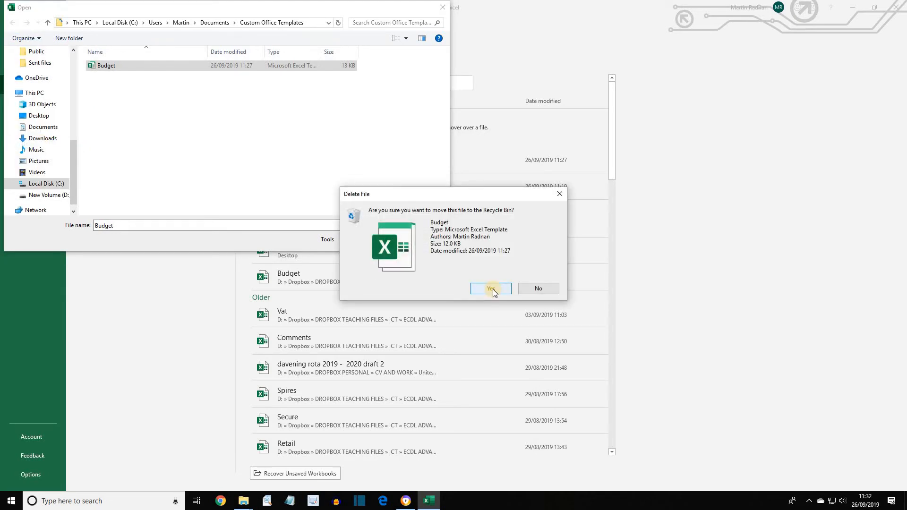
click(492, 289)
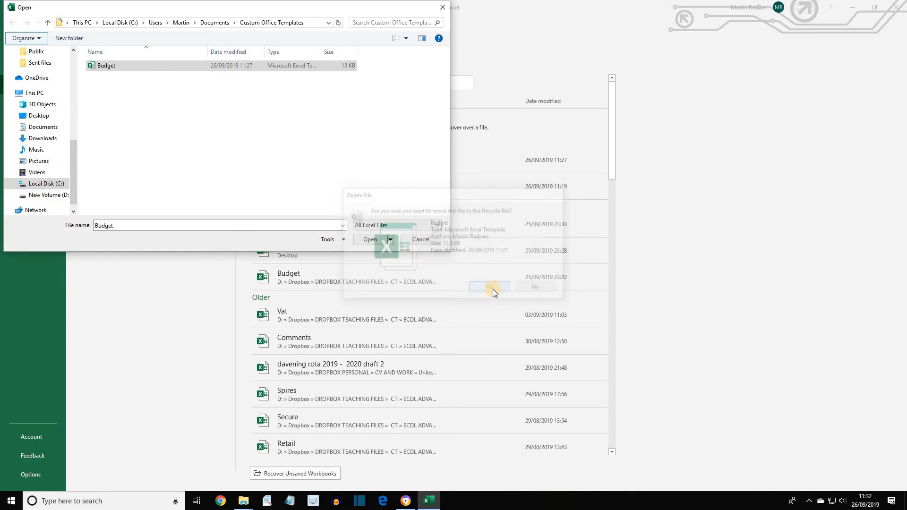
click(420, 239)
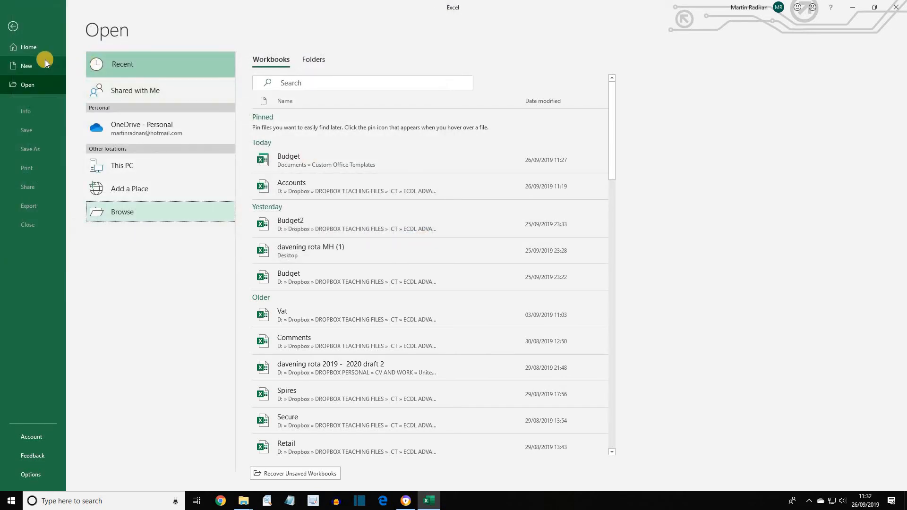
- Check which personal templates are offered for creating a new workbook
click(45, 64)
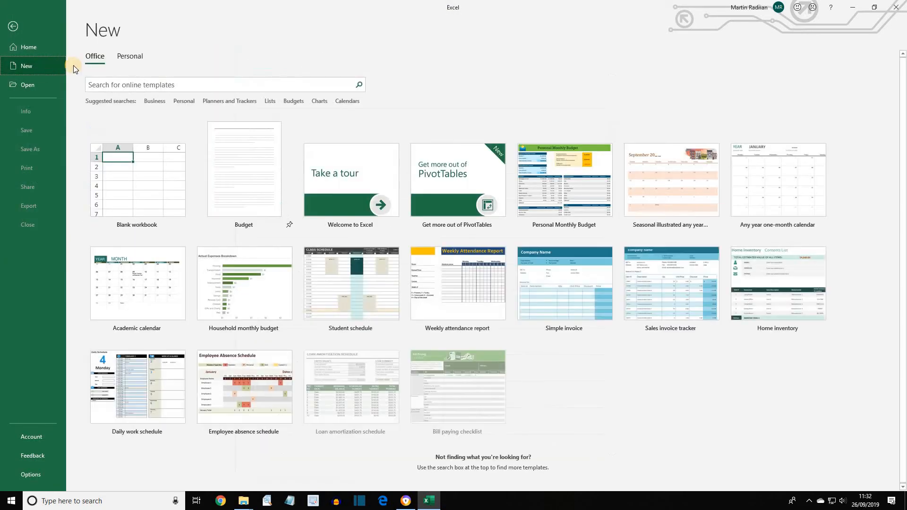
click(132, 59)
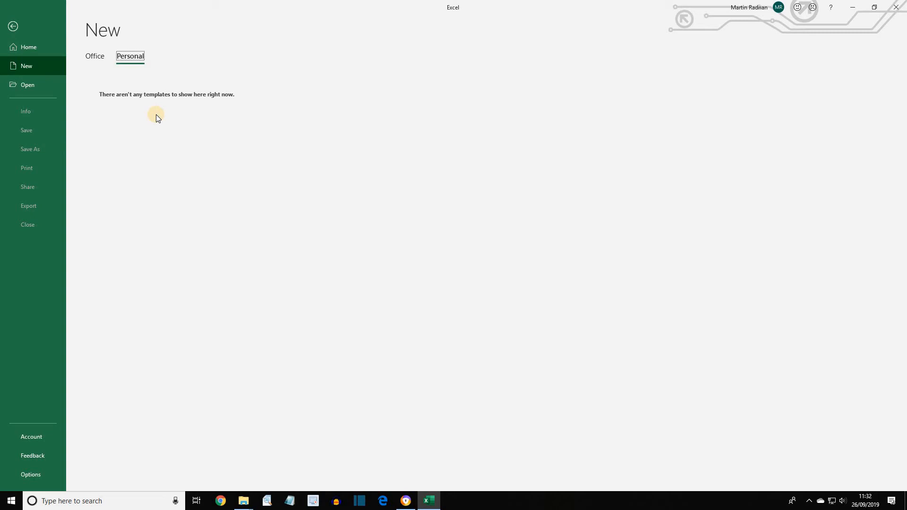
click(147, 125)
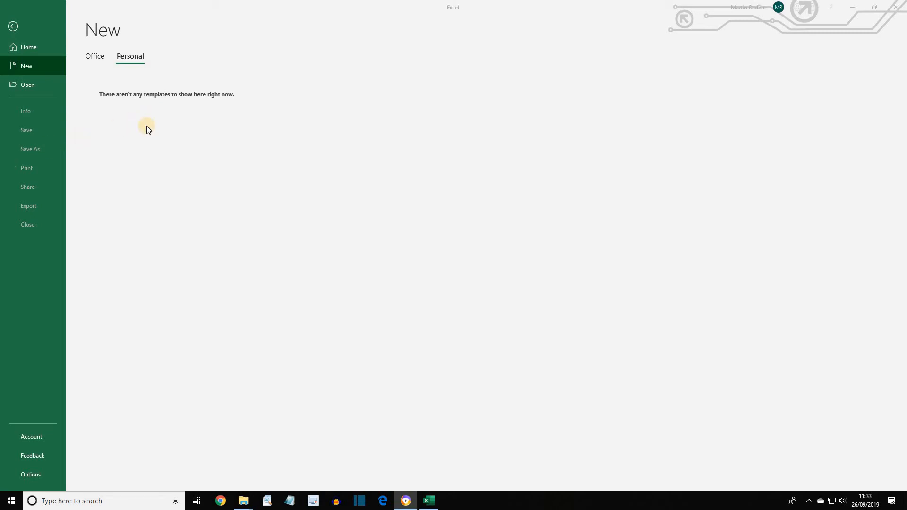